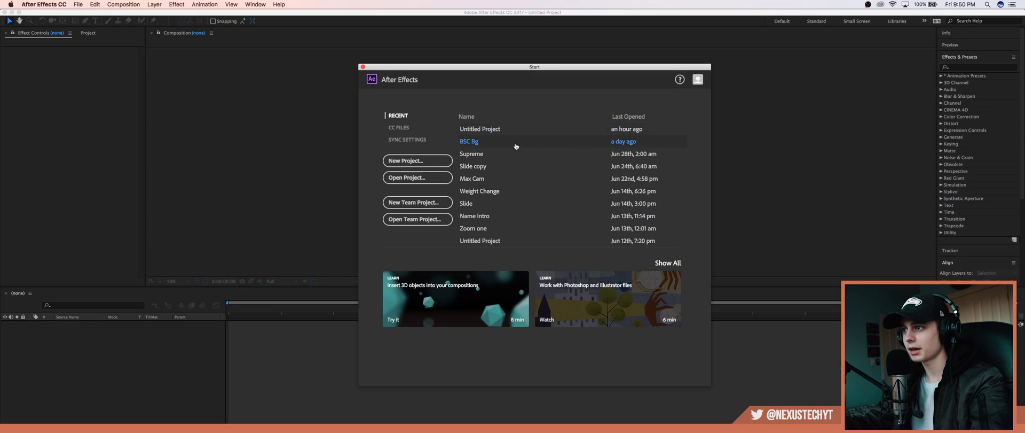
# Step: Start a new empty project from the After Effects Start screen
pyautogui.click(418, 160)
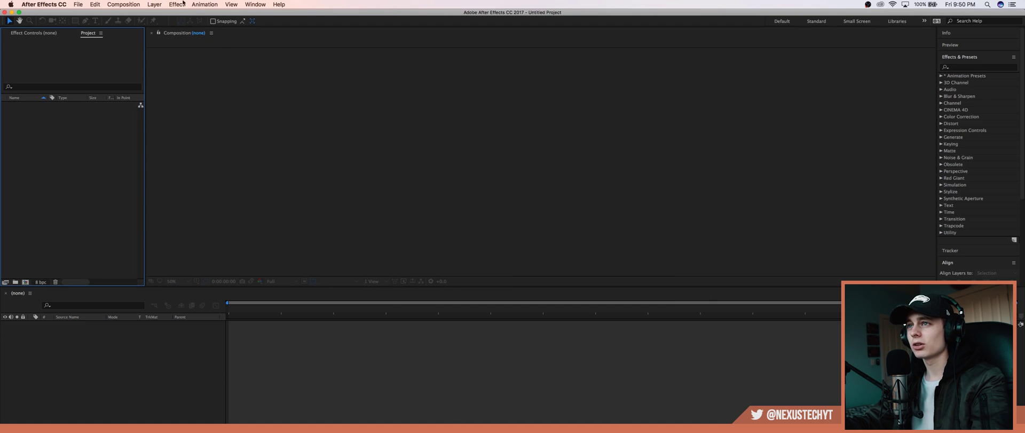
# Step: Create a new composition named Rainfall at 1920×1080, 30 fps
pyautogui.click(123, 4)
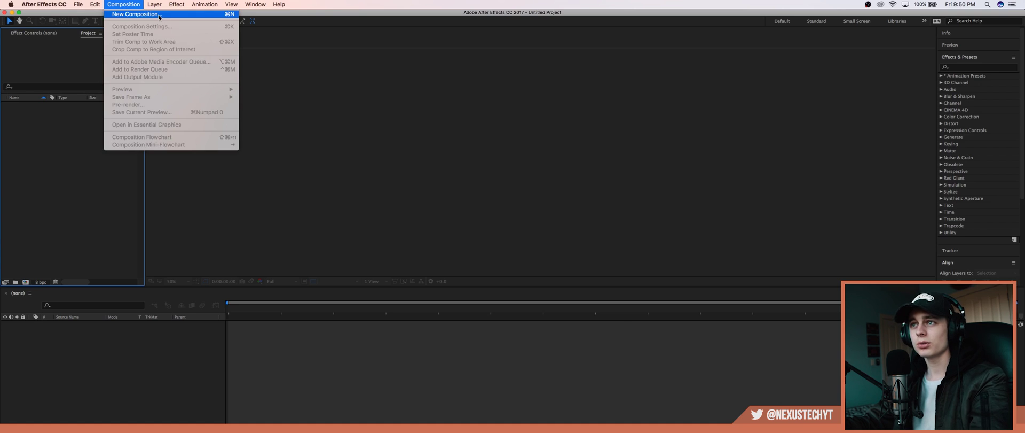
pyautogui.click(159, 16)
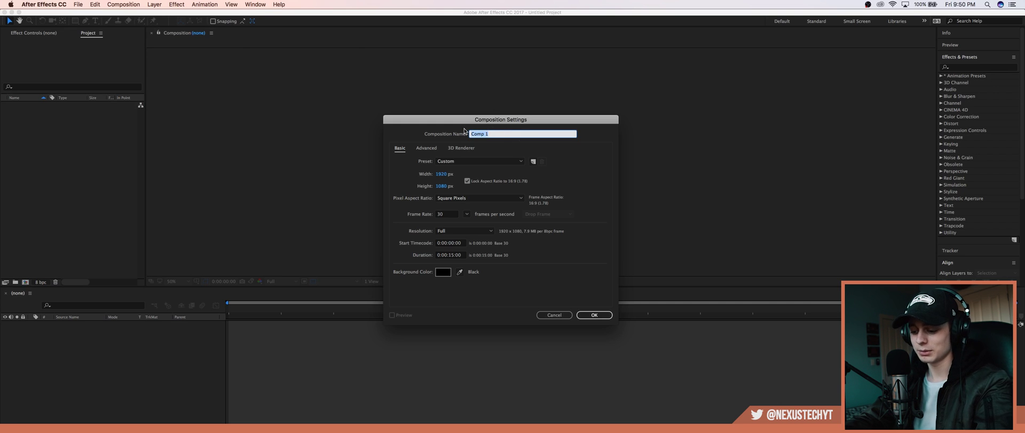
pyautogui.write('Rainfall')
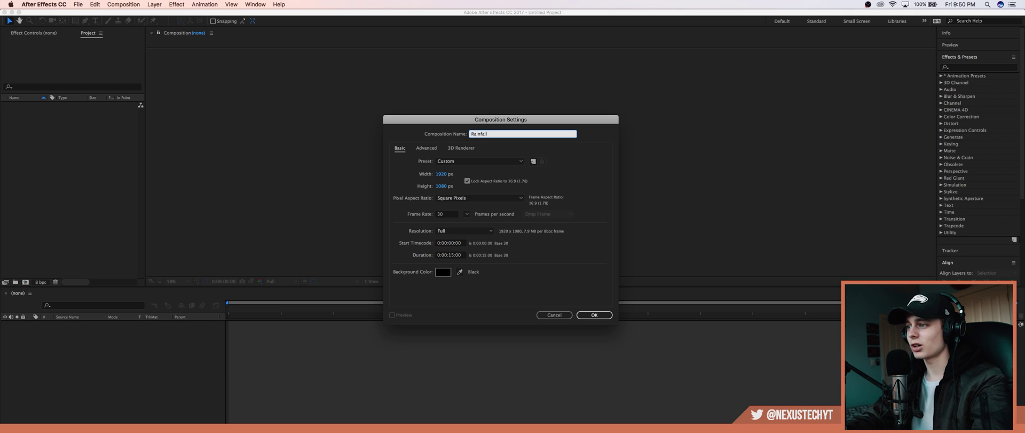
# Step: Confirm the Rainfall composition, then add a full-frame dark gray solid layer
pyautogui.press('Return')
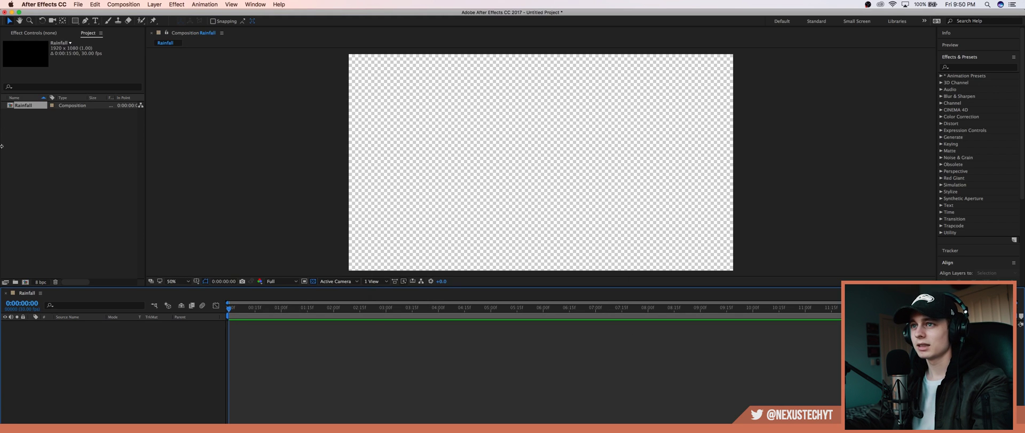
pyautogui.click(153, 4)
pyautogui.moveTo(160, 14)
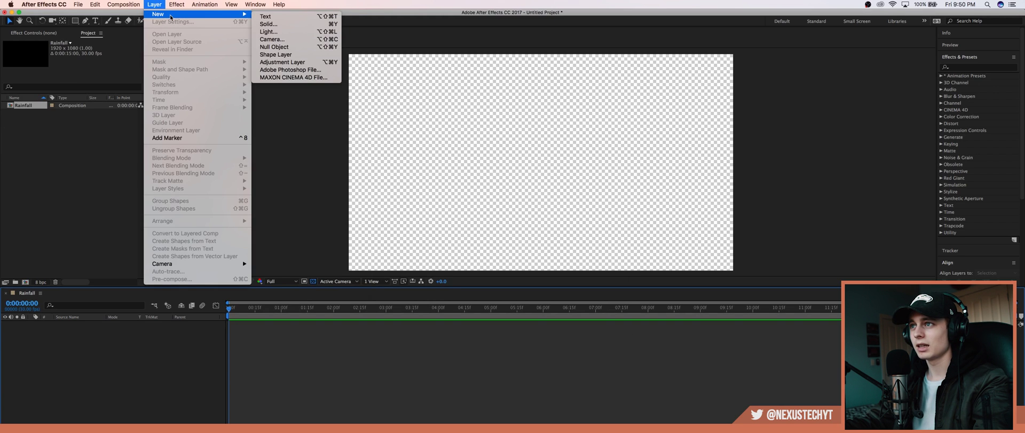
pyautogui.click(283, 24)
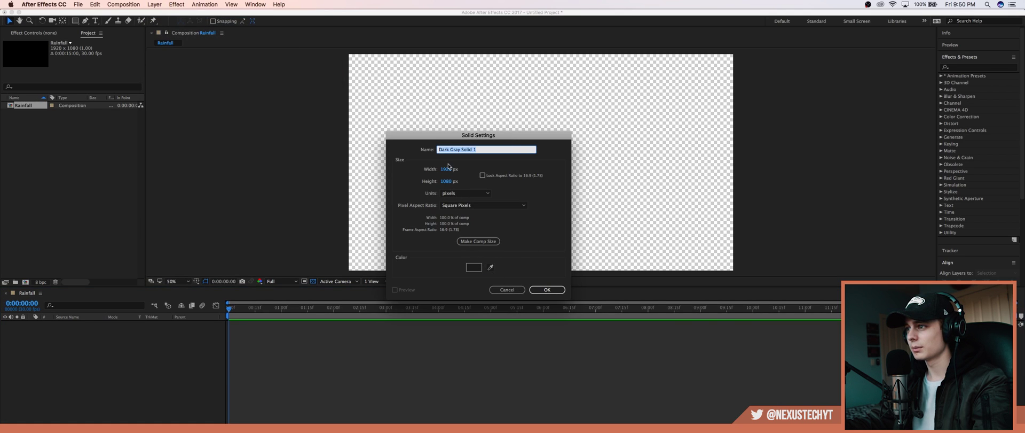
pyautogui.click(473, 267)
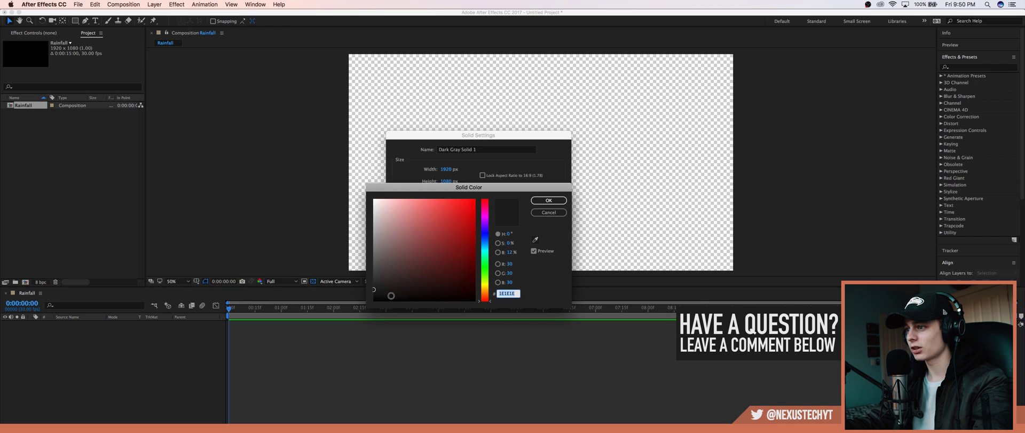
pyautogui.click(548, 200)
pyautogui.click(539, 293)
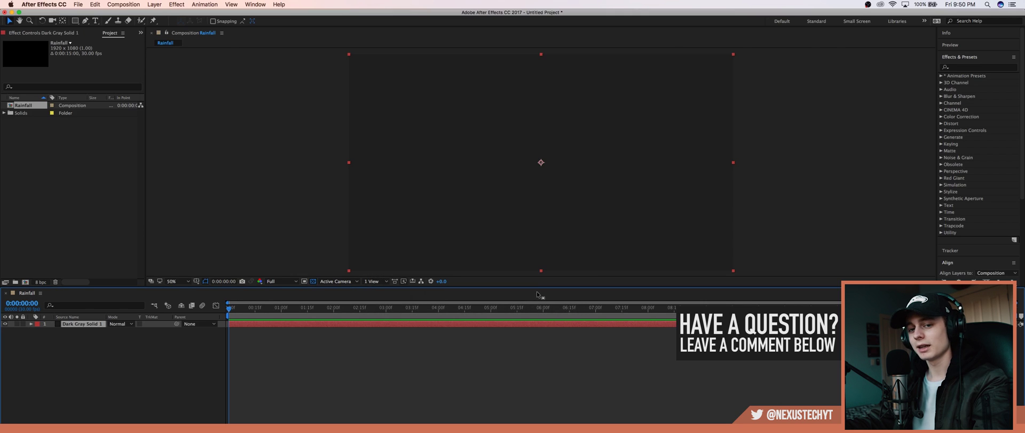
pyautogui.press('`')
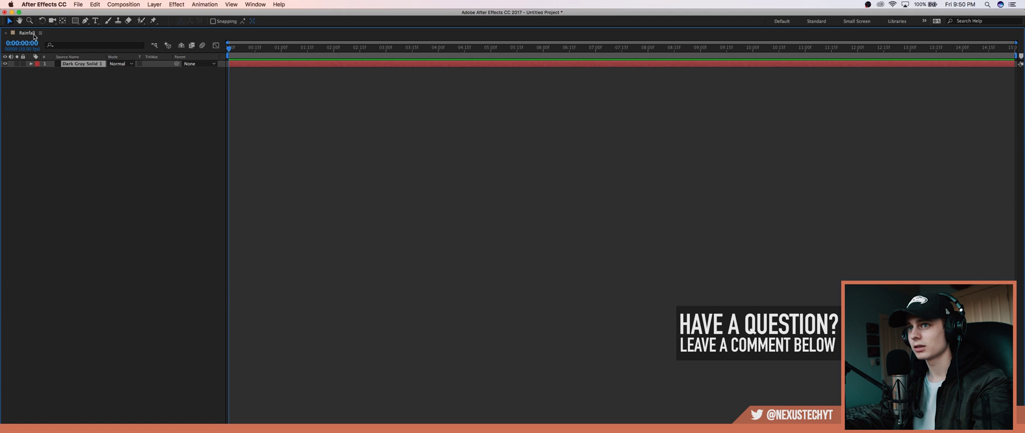
pyautogui.press('`')
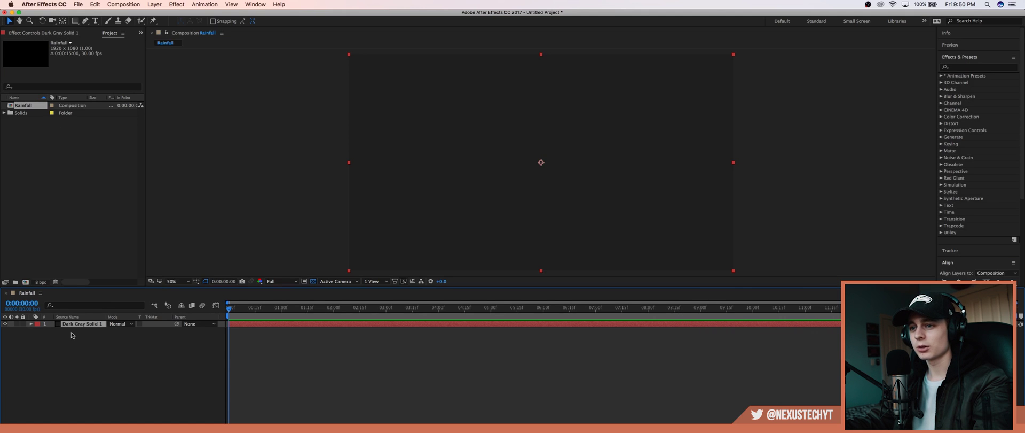
# Step: Search 'rain' in Effects & Presets and drag CC Rainfall onto Dark Gray Solid 1
pyautogui.click(812, 175)
pyautogui.click(976, 67)
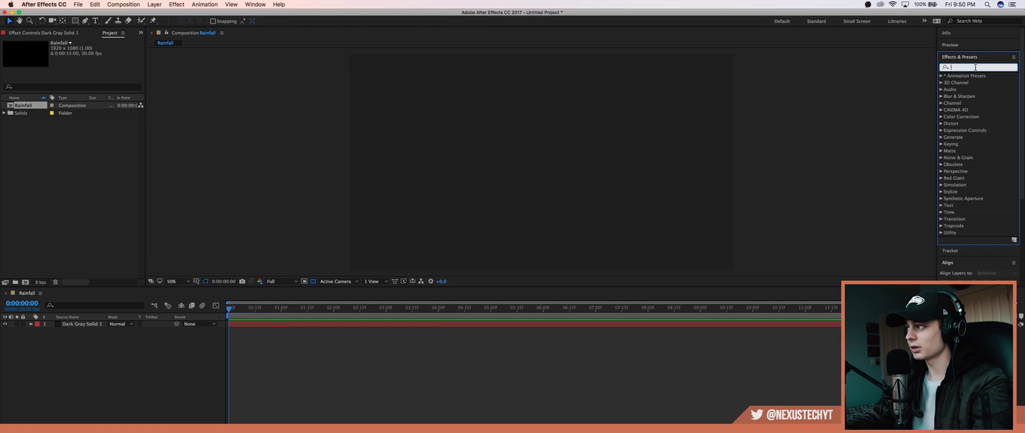
pyautogui.write('ccr')
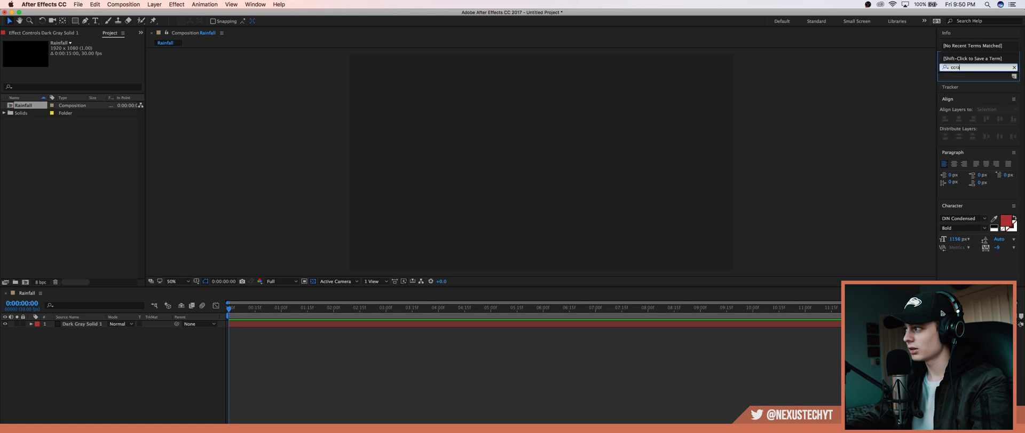
pyautogui.write('a')
pyautogui.press('BackSpace')
pyautogui.press('BackSpace')
pyautogui.write('rain')
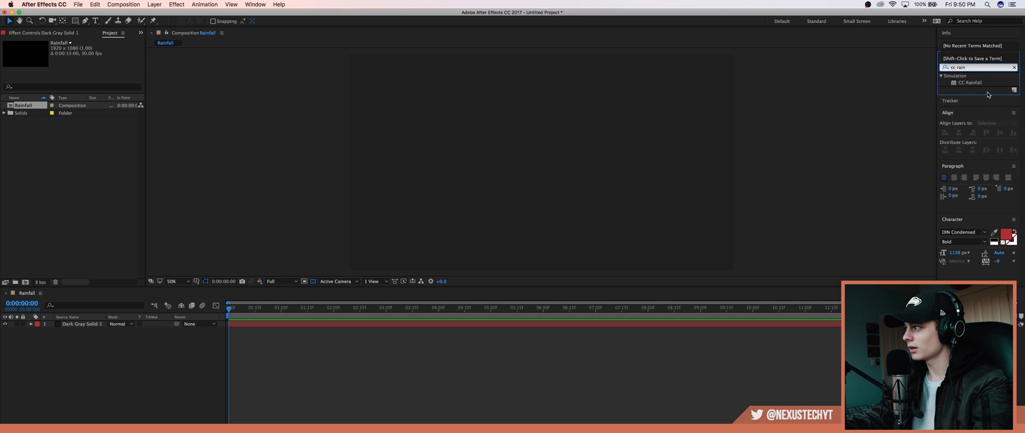
pyautogui.moveTo(970, 83); pyautogui.dragTo(546, 117)
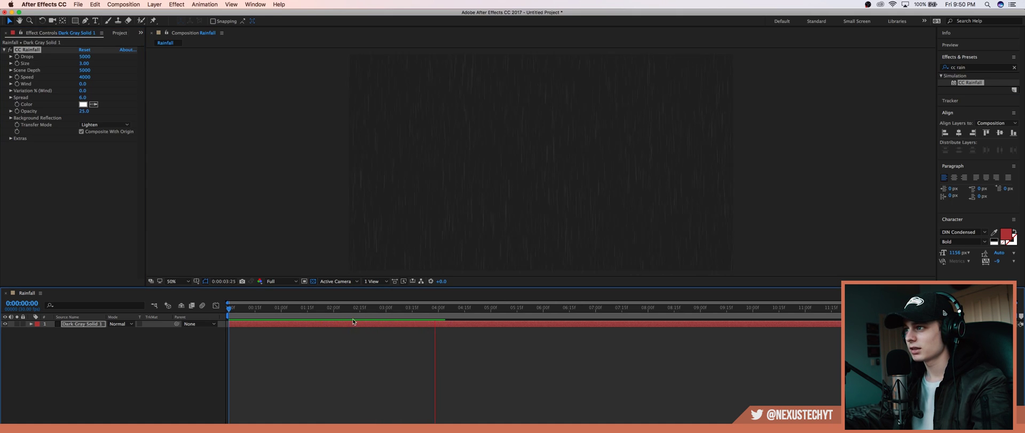
pyautogui.press('space')
pyautogui.click(280, 318)
pyautogui.moveTo(280, 319); pyautogui.dragTo(323, 317)
pyautogui.click(294, 263)
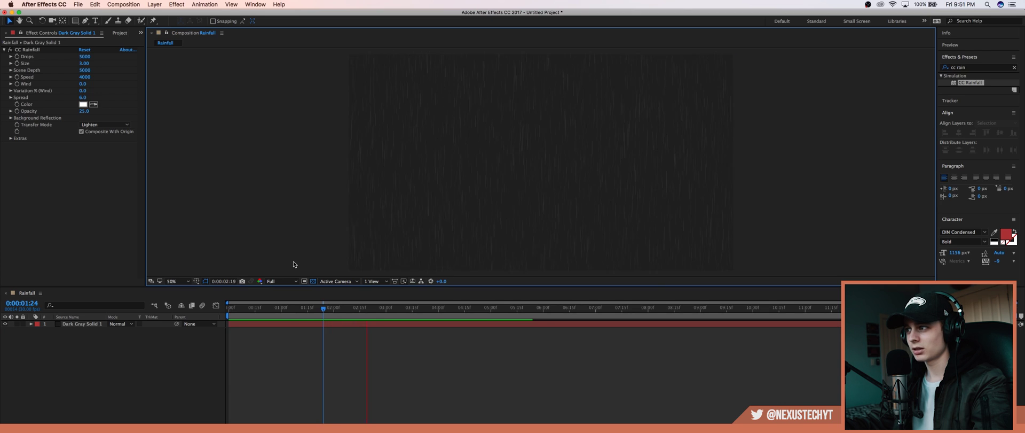
pyautogui.press('space')
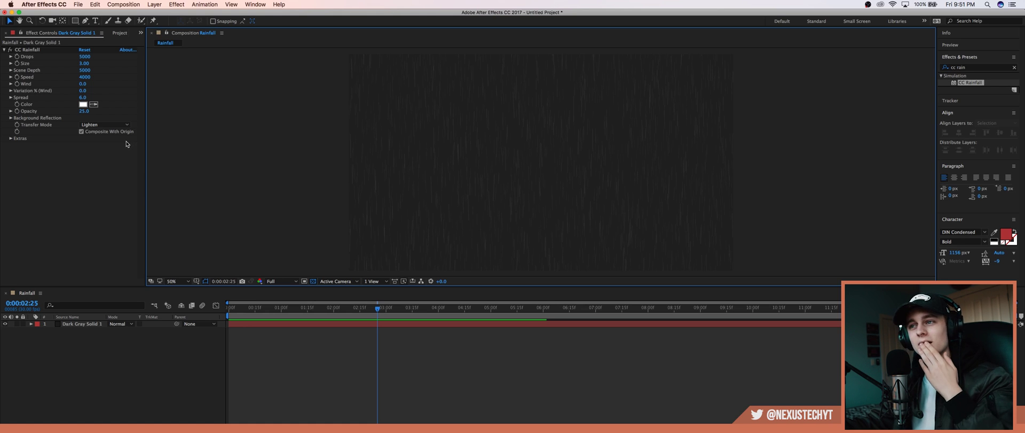
pyautogui.click(84, 64)
pyautogui.press('Return')
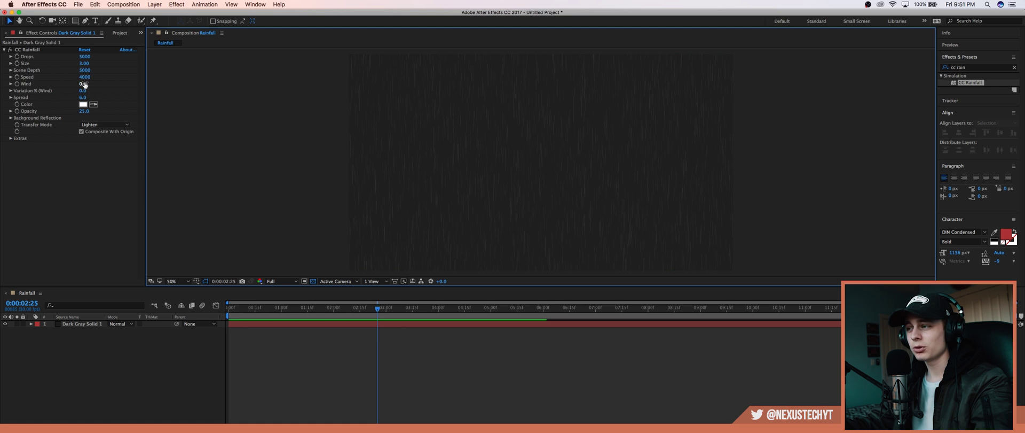
# Step: Scrub CC Rainfall's Wind to 1300.0, undoing a trial Variation % (Wind) change
pyautogui.moveTo(83, 83); pyautogui.dragTo(94, 84)
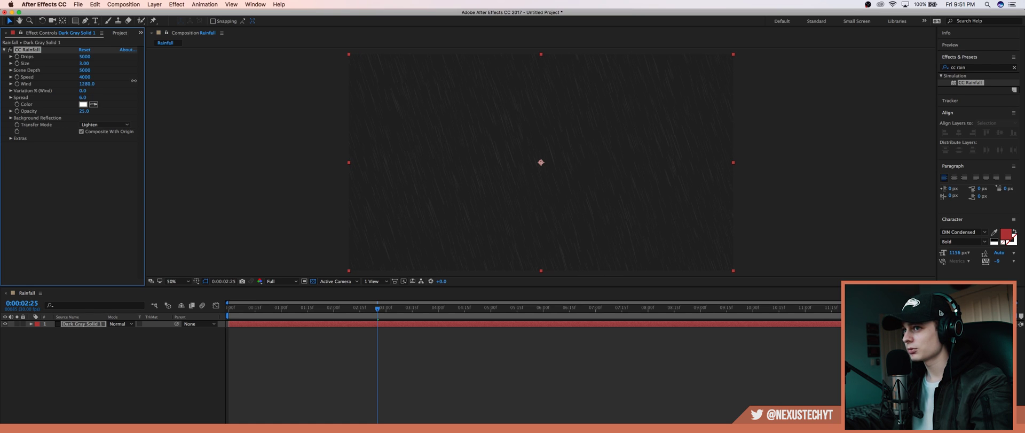
pyautogui.moveTo(134, 81); pyautogui.dragTo(137, 80)
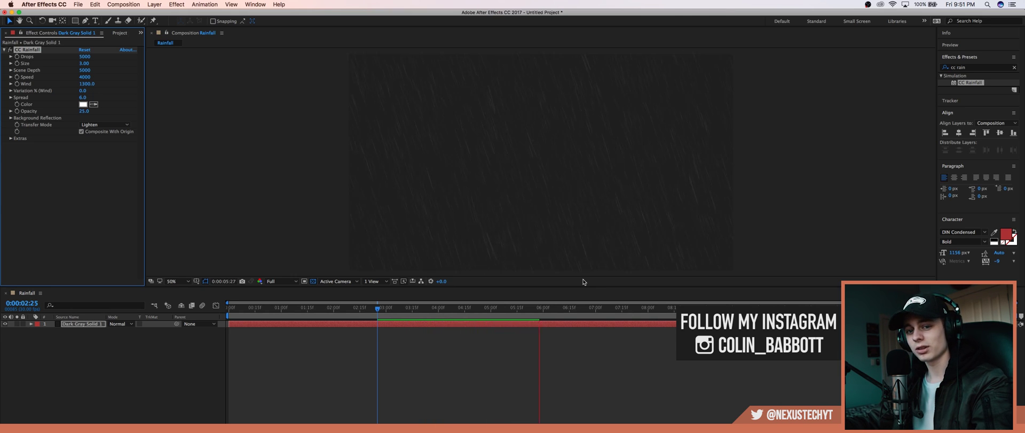
pyautogui.press('space')
pyautogui.moveTo(85, 91); pyautogui.dragTo(90, 91)
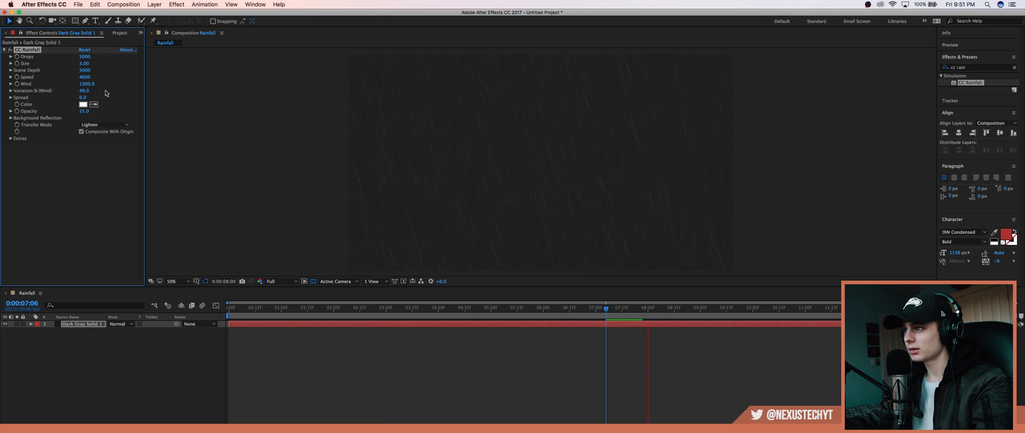
pyautogui.press('super+z')
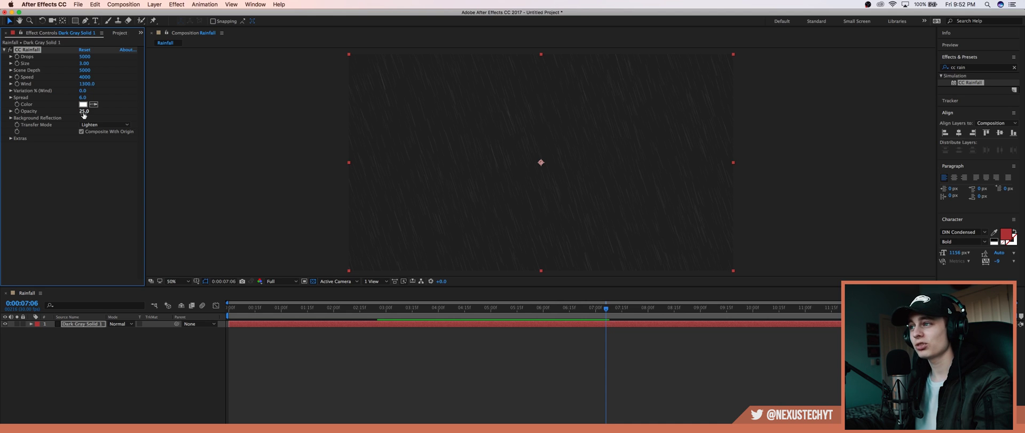
# Step: Adjust CC Rainfall to 1100 drops, spread 7.8 and opacity 54, previewing the result
pyautogui.moveTo(84, 114); pyautogui.dragTo(97, 112)
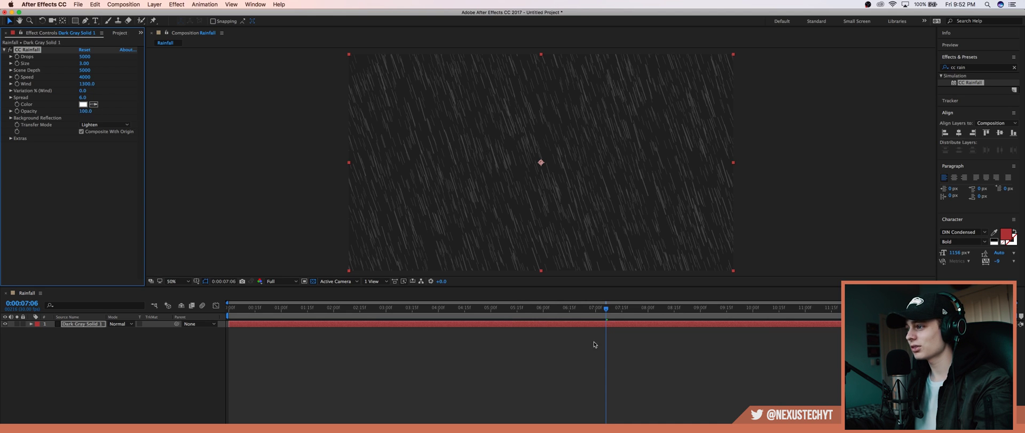
pyautogui.press('space')
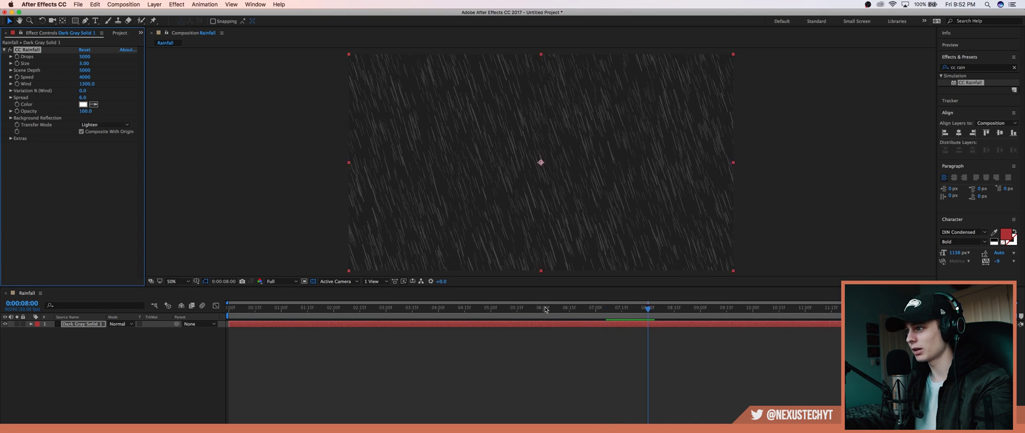
pyautogui.press('space')
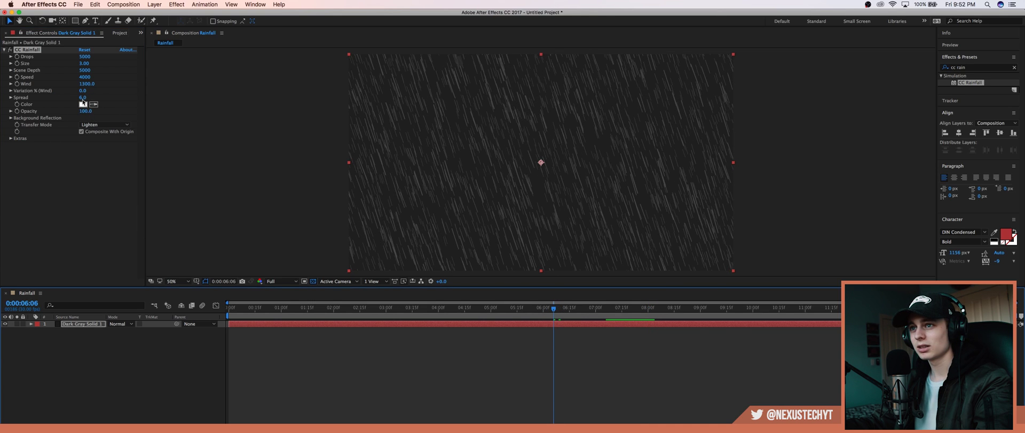
pyautogui.moveTo(83, 99); pyautogui.dragTo(91, 98)
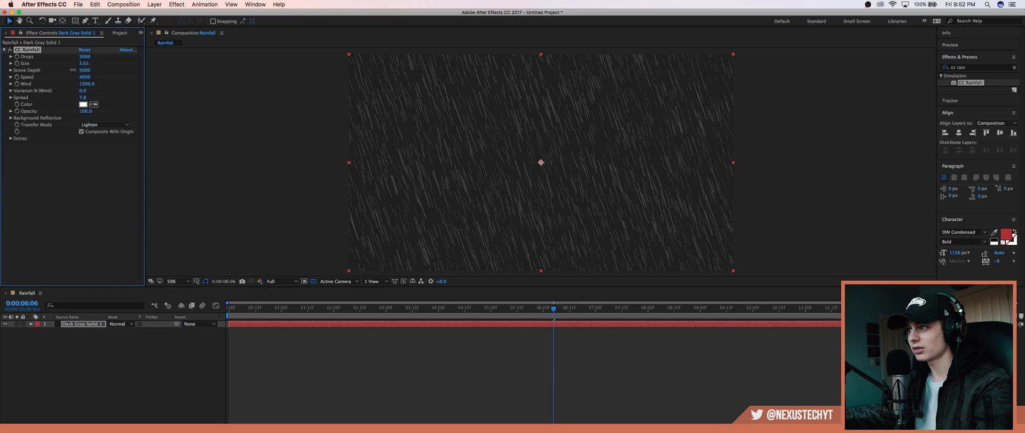
pyautogui.moveTo(84, 111); pyautogui.dragTo(80, 111)
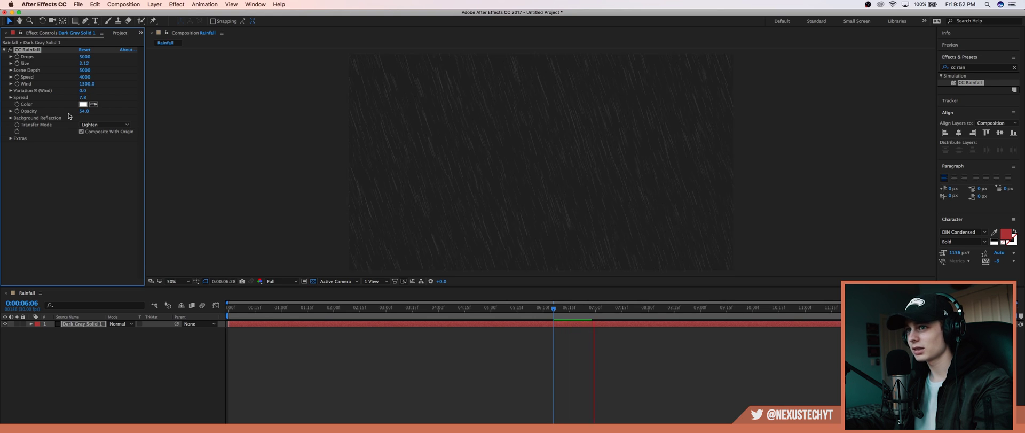
pyautogui.moveTo(84, 57); pyautogui.dragTo(76, 61)
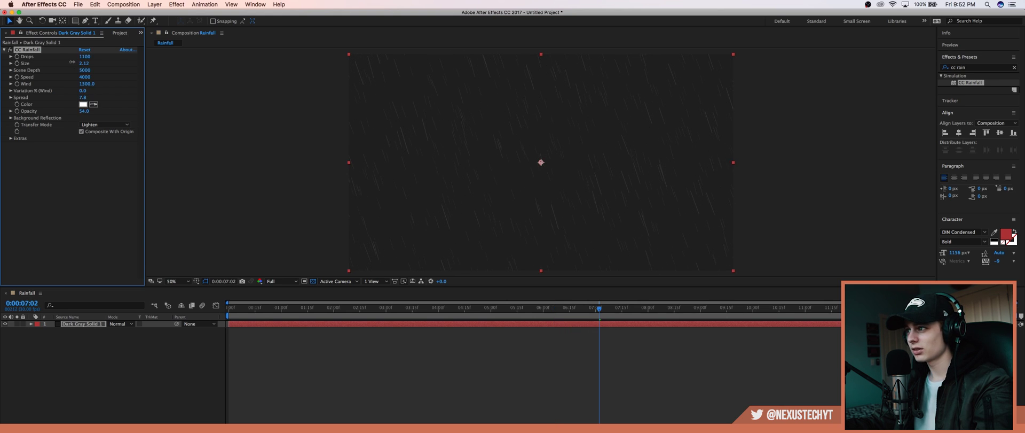
pyautogui.click(299, 181)
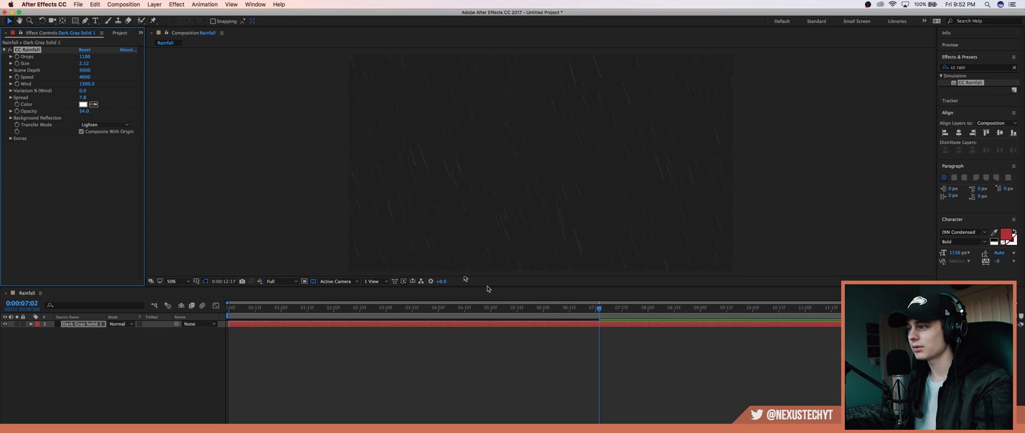
pyautogui.moveTo(562, 314); pyautogui.dragTo(178, 315)
pyautogui.click(259, 222)
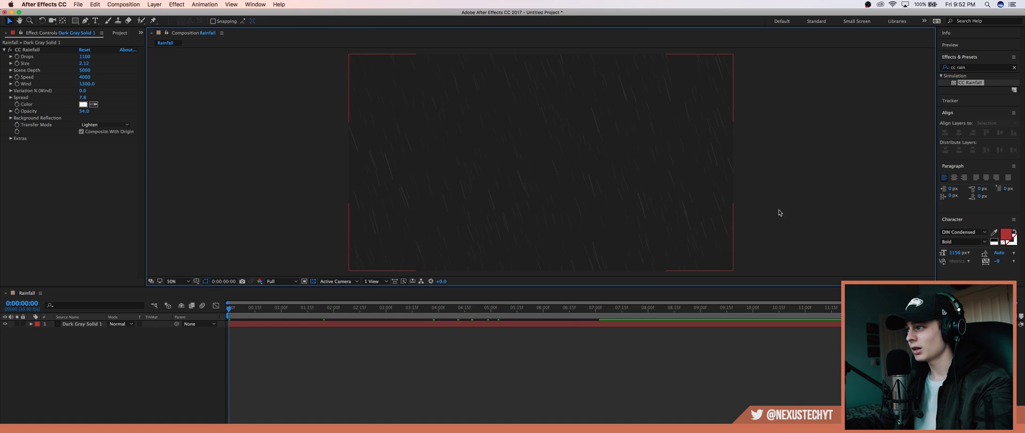
pyautogui.click(533, 148)
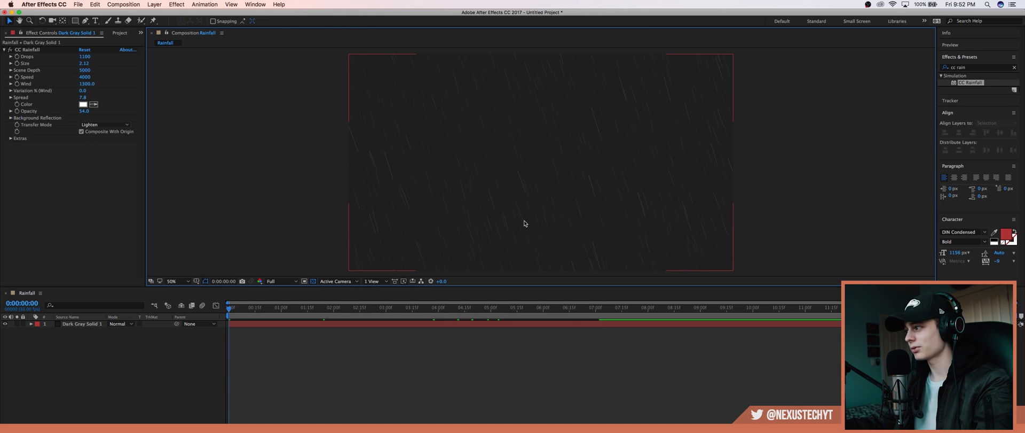